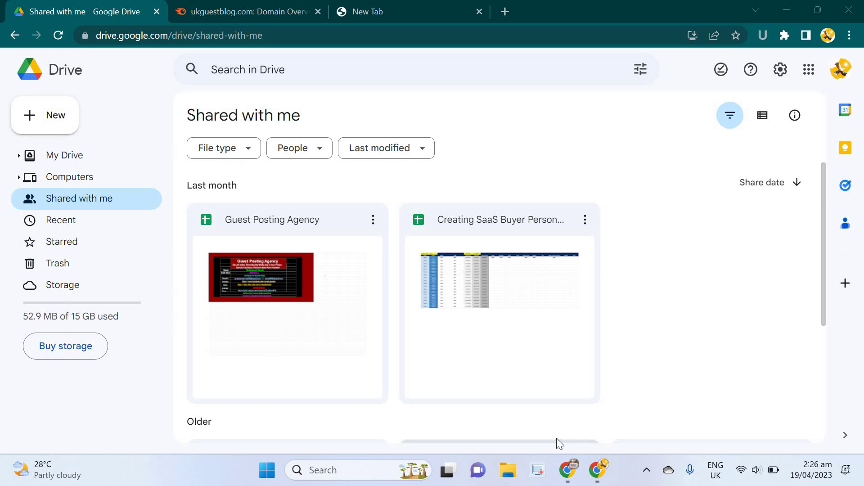
# - Open the Client Send Sheet spreadsheet from My Drive
pyautogui.click(67, 156)
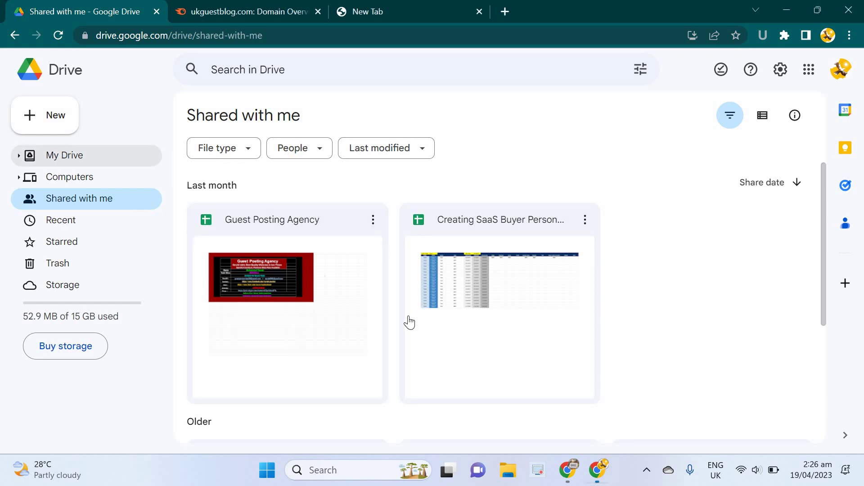
pyautogui.click(474, 271)
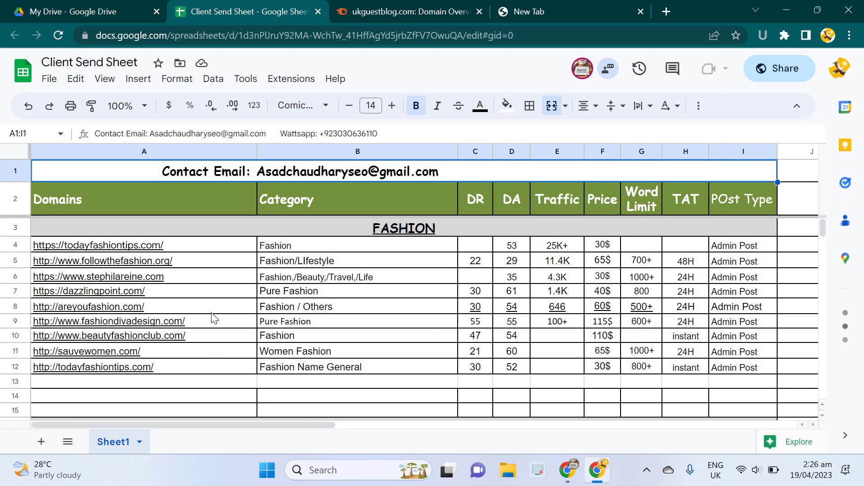
pyautogui.moveTo(215, 310)
# - Share Client Send Sheet with the recipient's e-mail address as Viewer, leaving the message empty and the notification enabled, and send the invitation
pyautogui.click(782, 68)
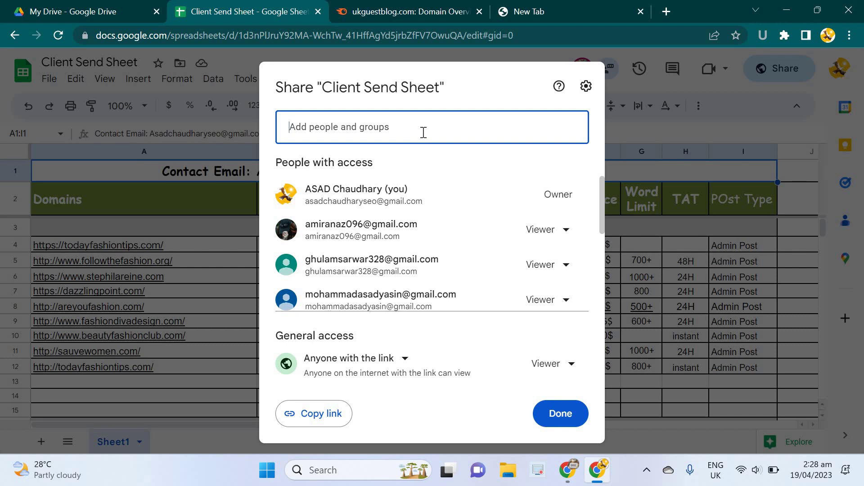
pyautogui.click(396, 125)
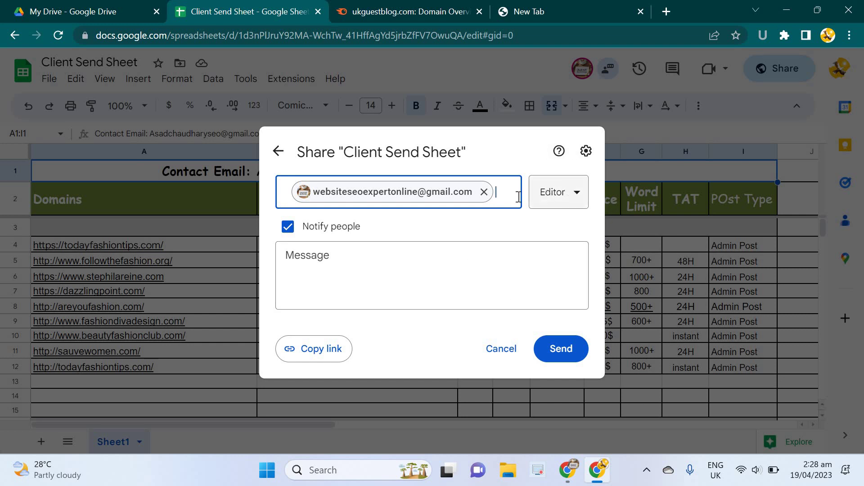
pyautogui.click(574, 195)
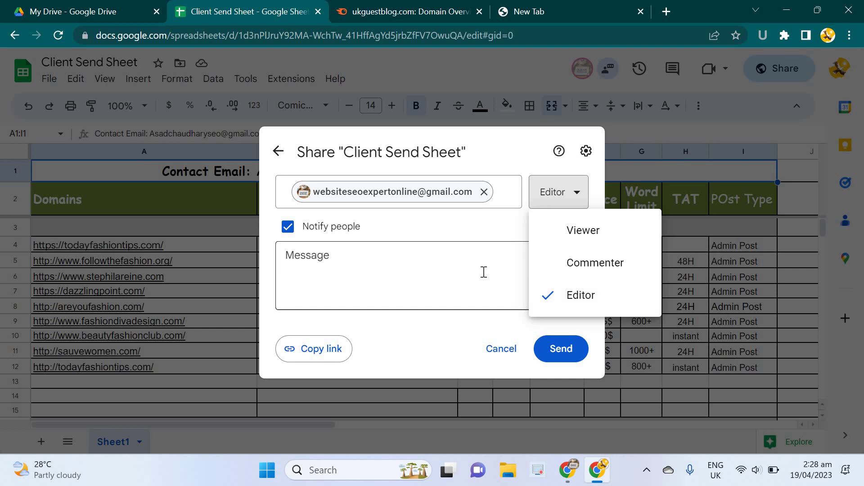
pyautogui.click(583, 231)
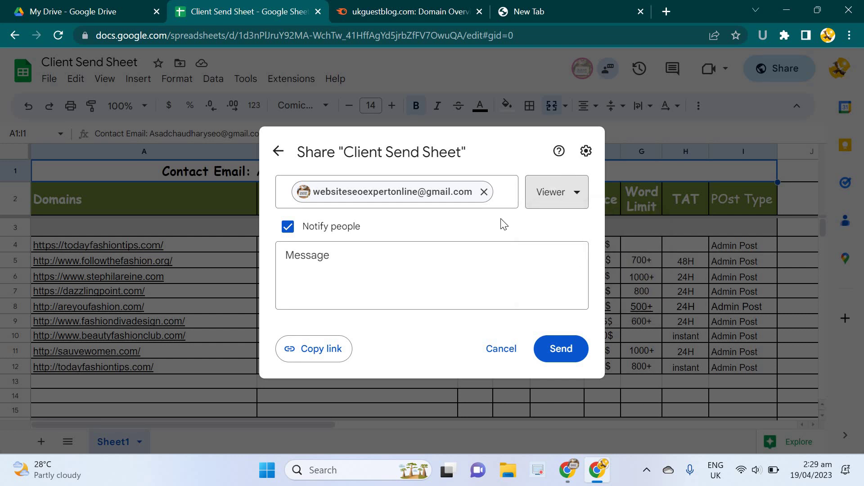
pyautogui.click(348, 256)
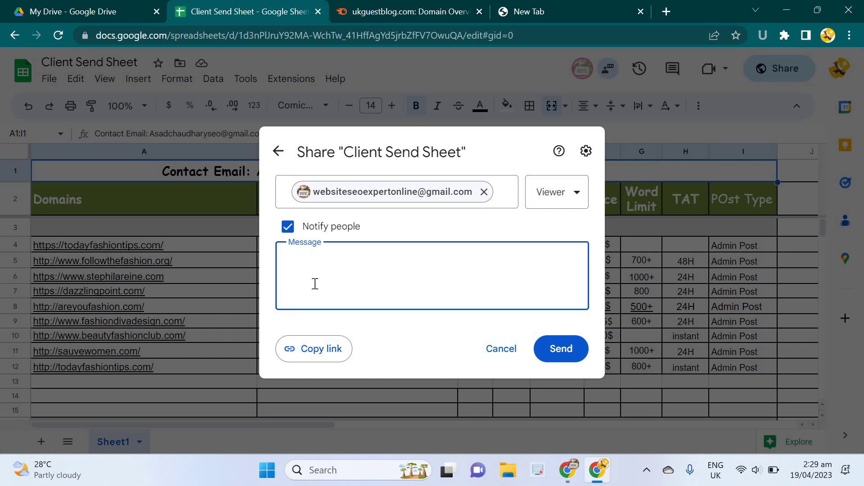
pyautogui.click(559, 353)
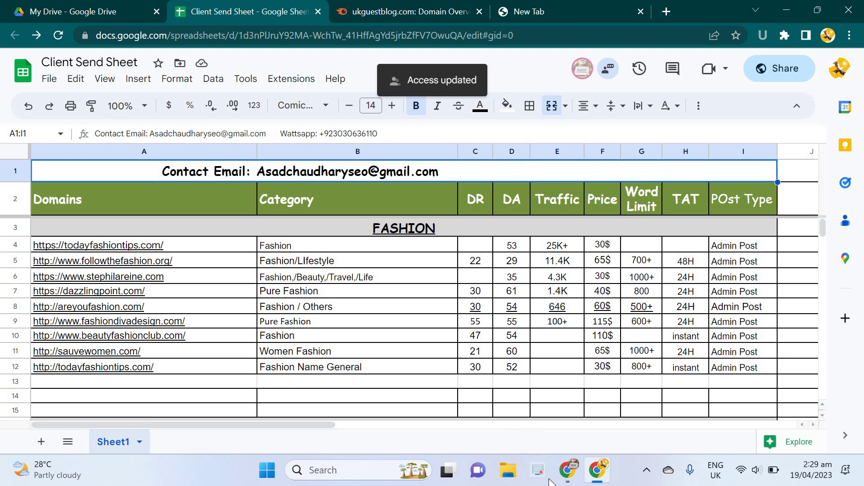
# - Switch to the recipient account's browser window and close its previously opened Client Send Sheet, returning to Google Drive
pyautogui.click(578, 473)
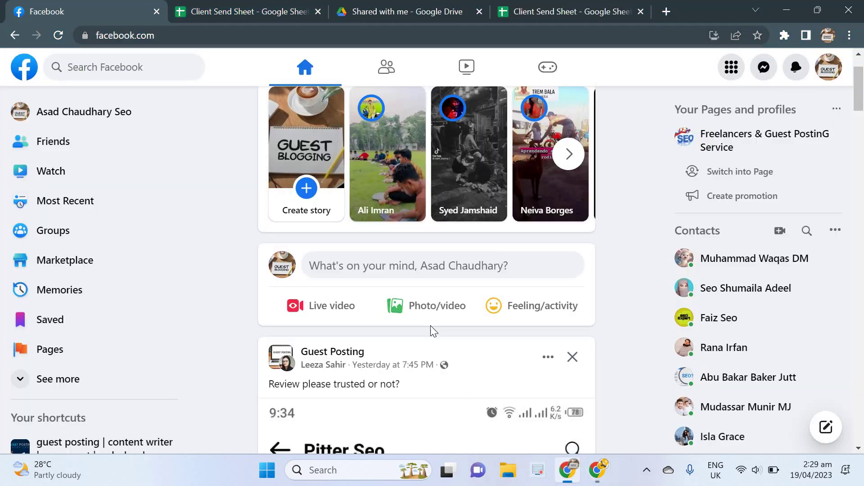
pyautogui.click(313, 16)
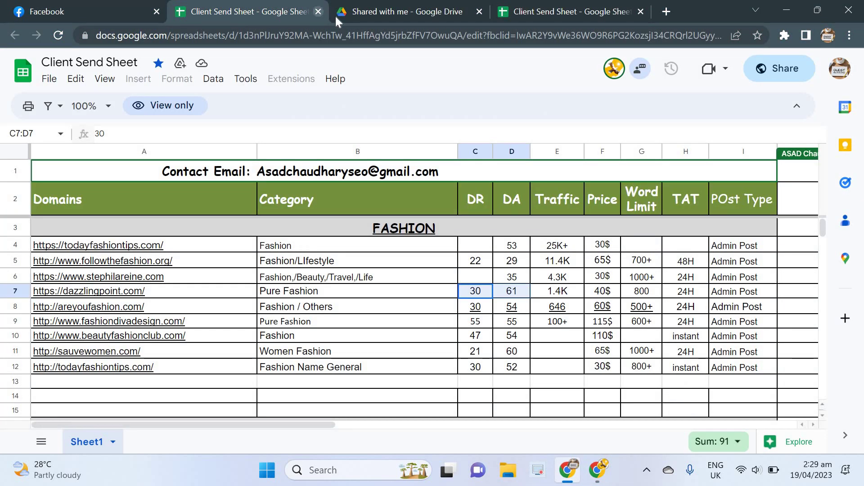
pyautogui.click(317, 12)
pyautogui.click(233, 14)
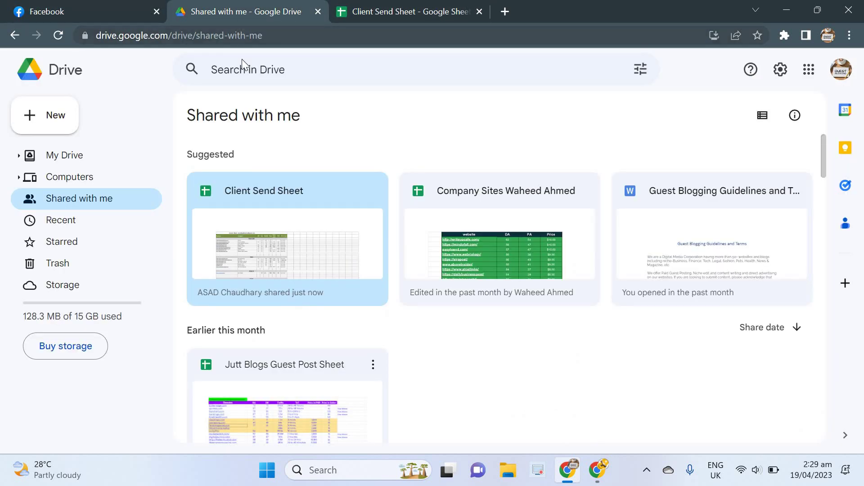
# - Open Client Send Sheet from the recipient's files shared with them in Drive
pyautogui.click(74, 171)
pyautogui.click(78, 154)
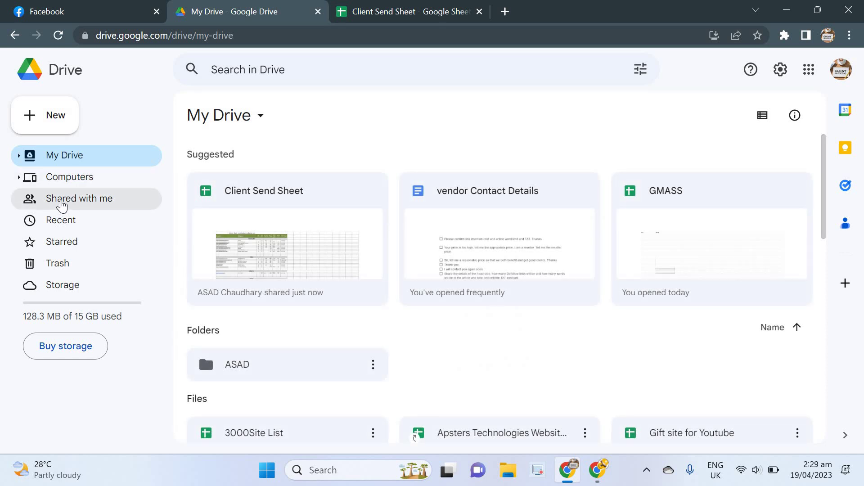
pyautogui.click(63, 202)
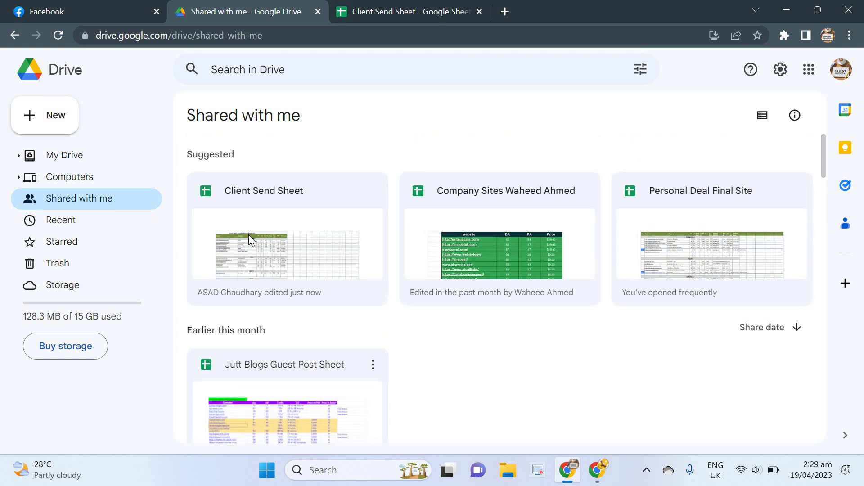
pyautogui.click(293, 217)
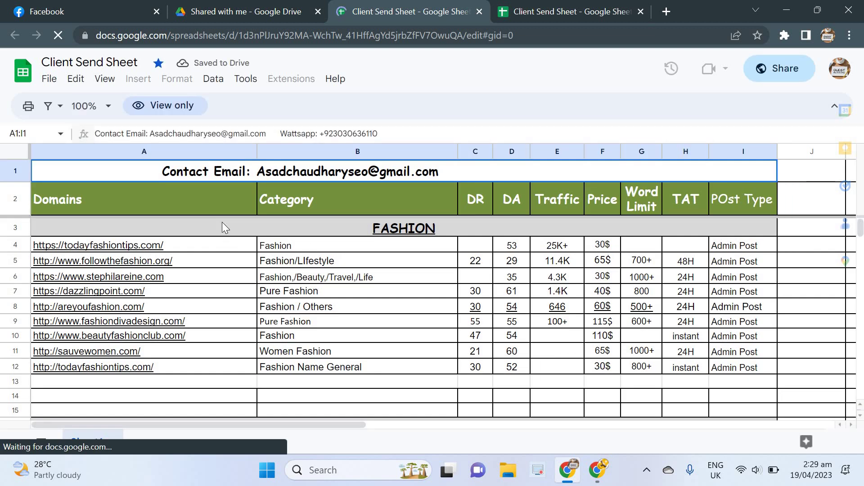
# - Examine the view-only Client Send Sheet, testing whether cells in the Fashion section can be edited from the recipient account
pyautogui.scroll(-1, 381, 247)
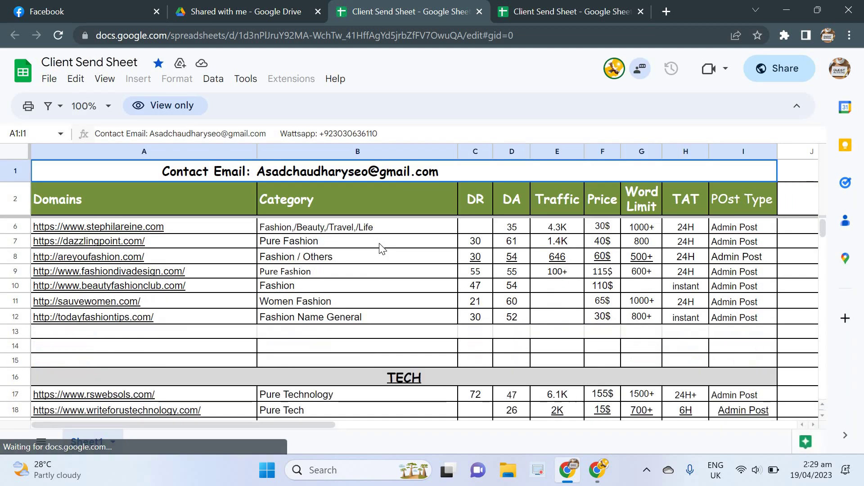
pyautogui.scroll(1, 391, 309)
pyautogui.click(392, 310)
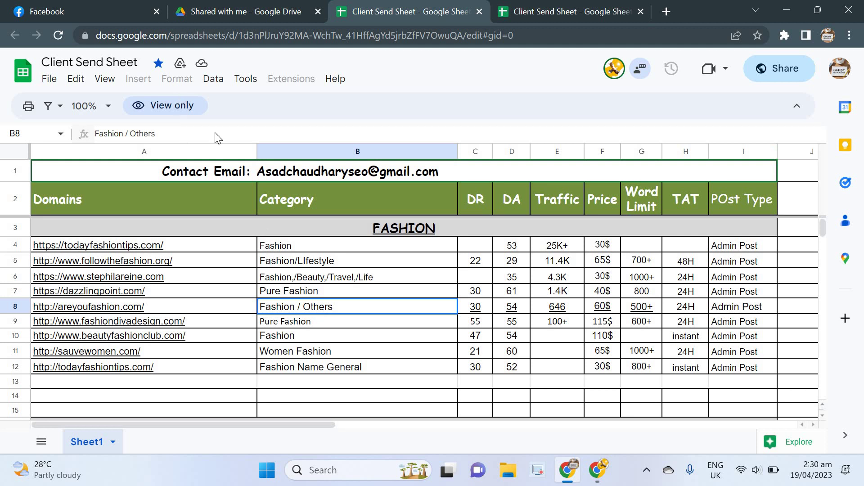
pyautogui.click(180, 335)
pyautogui.click(180, 292)
pyautogui.click(656, 349)
pyautogui.moveTo(671, 338); pyautogui.dragTo(652, 335)
pyautogui.click(409, 293)
pyautogui.click(405, 321)
pyautogui.click(406, 335)
pyautogui.click(323, 307)
pyautogui.click(404, 324)
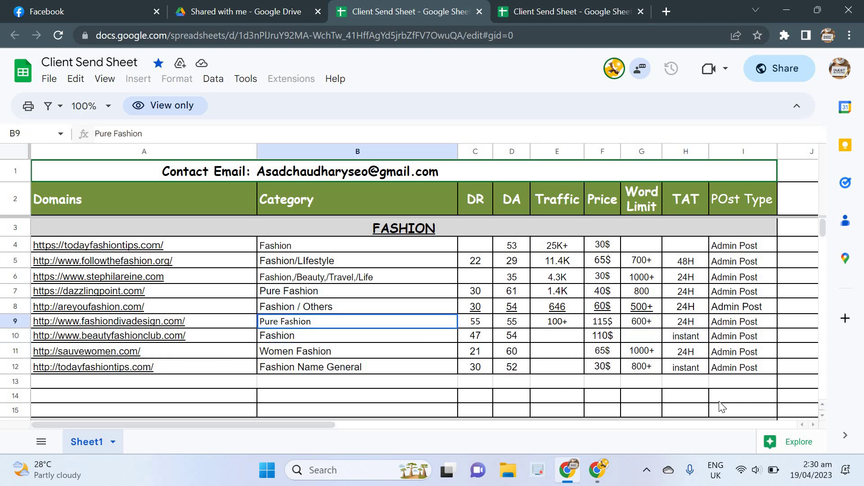
pyautogui.click(599, 470)
pyautogui.click(384, 311)
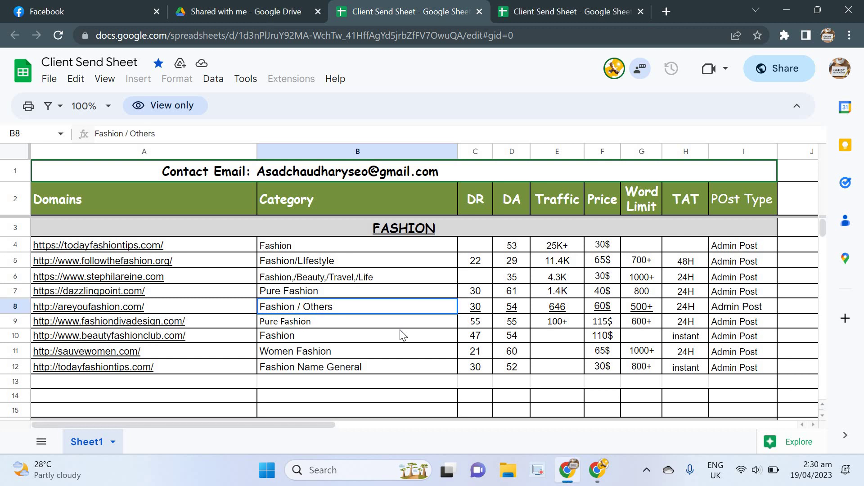
pyautogui.click(401, 334)
# - Switch to the owner's browser window and try editing cells B9 and A14, discarding the text "jj" entered in A14
pyautogui.click(599, 469)
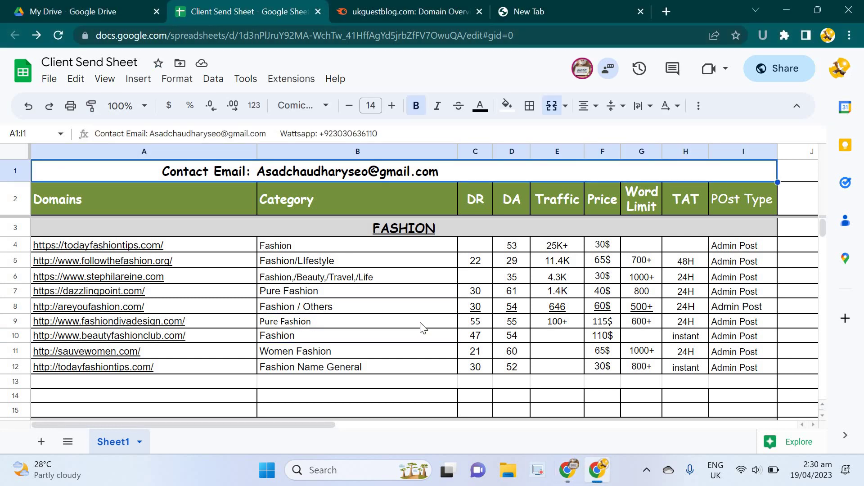
pyautogui.doubleClick(419, 318)
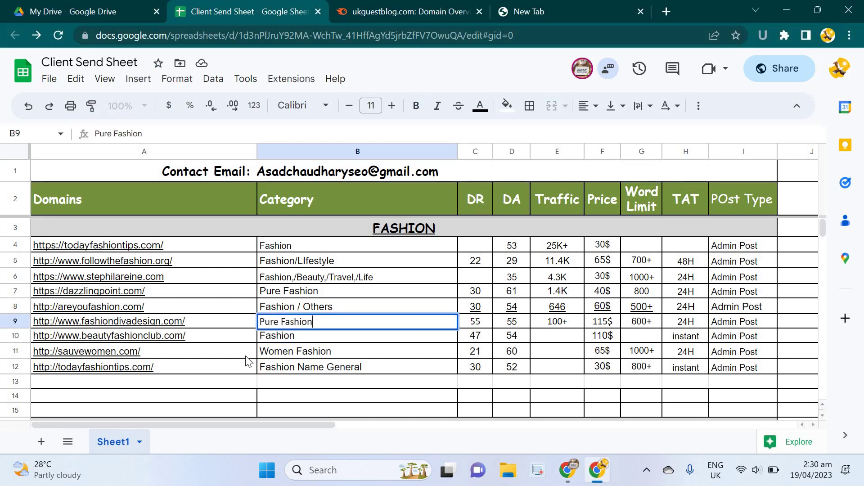
pyautogui.click(226, 401)
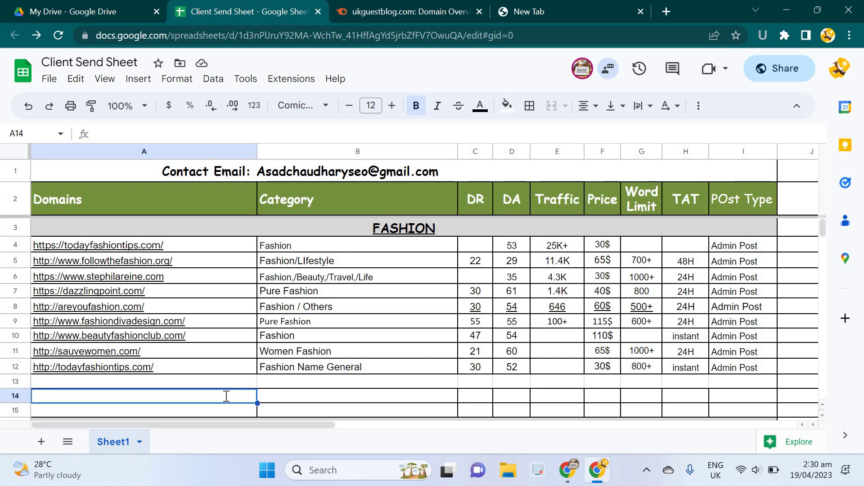
pyautogui.write('jj')
pyautogui.press('Escape')
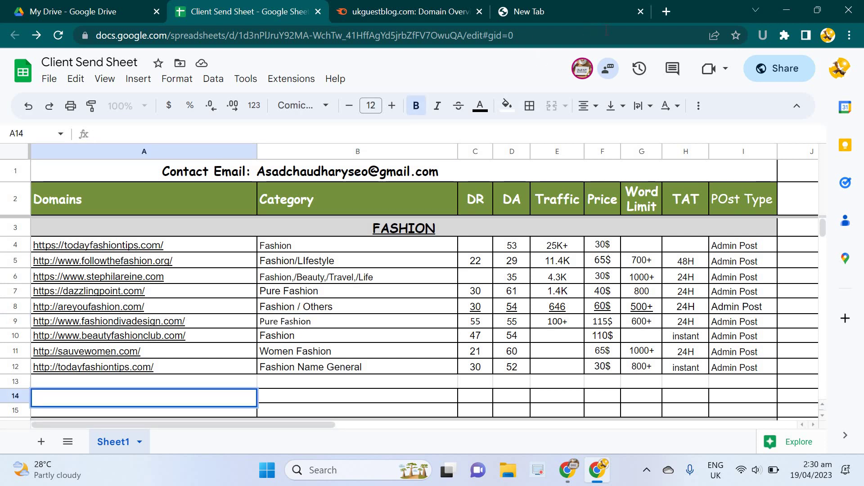
pyautogui.click(466, 386)
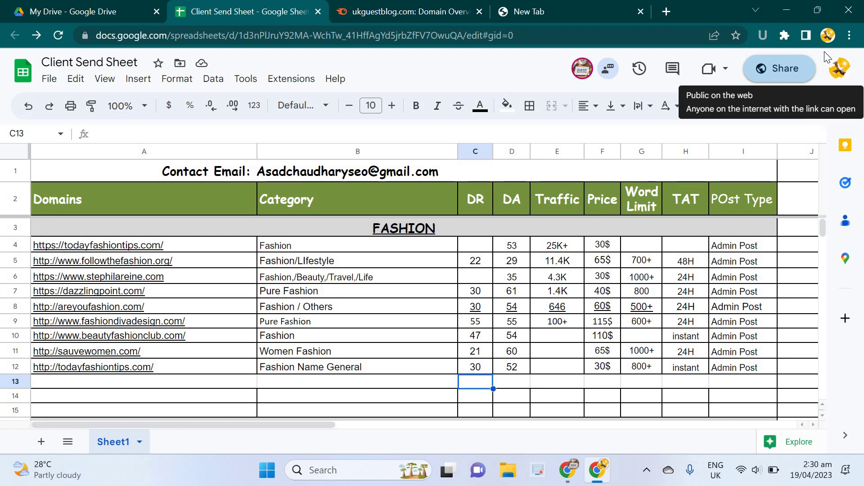
# - Open the sharing settings of Client Send Sheet and set its general access to Restricted
pyautogui.click(788, 66)
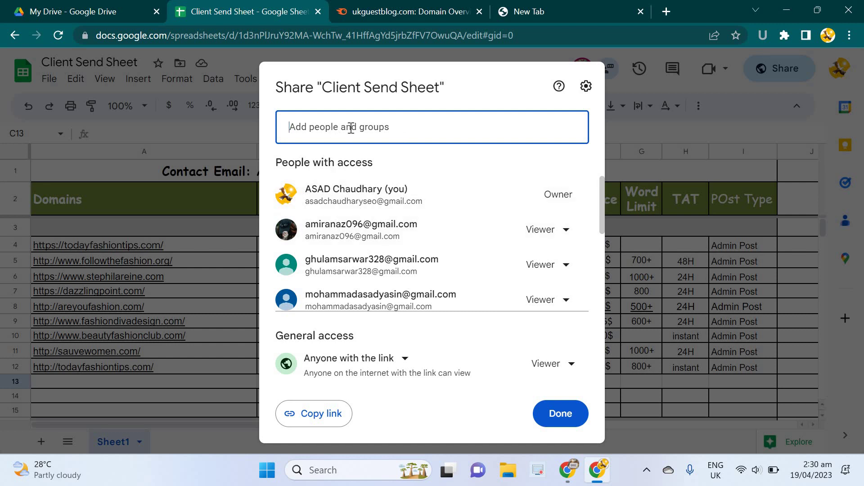
pyautogui.click(405, 360)
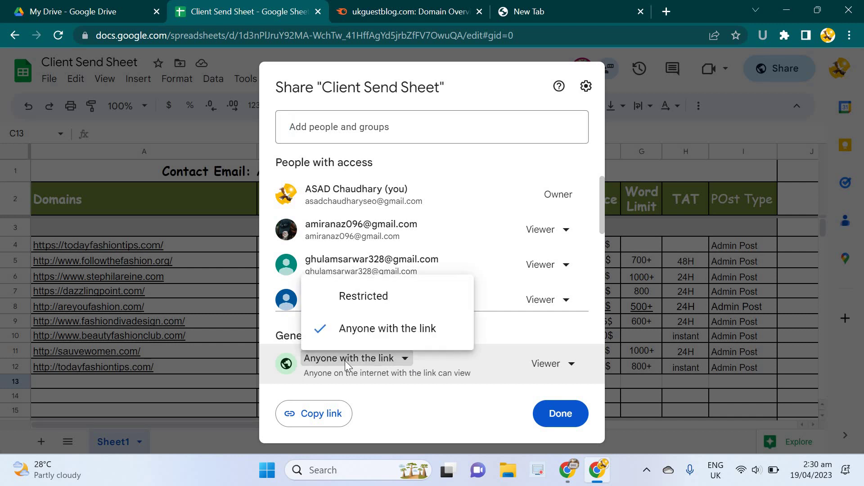
pyautogui.click(323, 372)
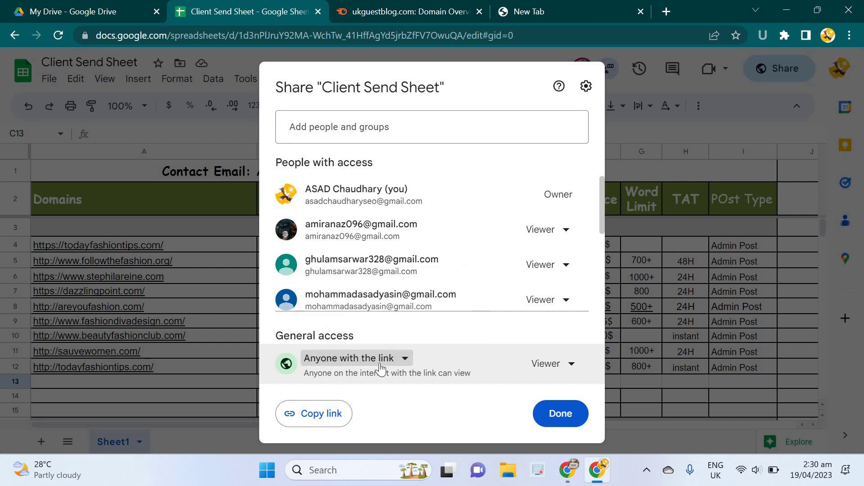
pyautogui.click(404, 366)
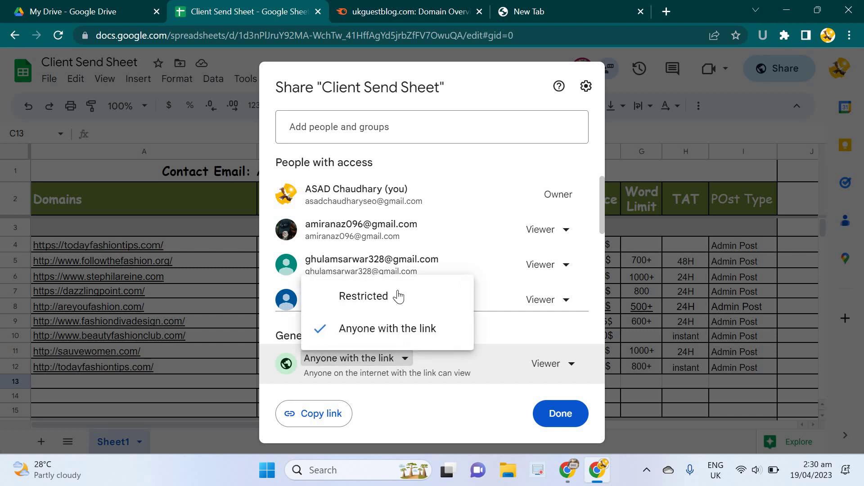
pyautogui.click(364, 296)
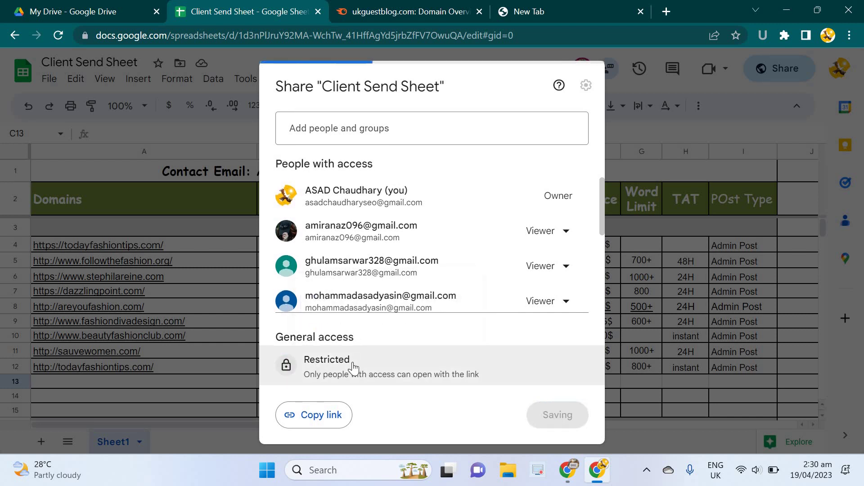
# - Set the sheet's general access to Anyone with the link, with the Viewer role
pyautogui.click(347, 358)
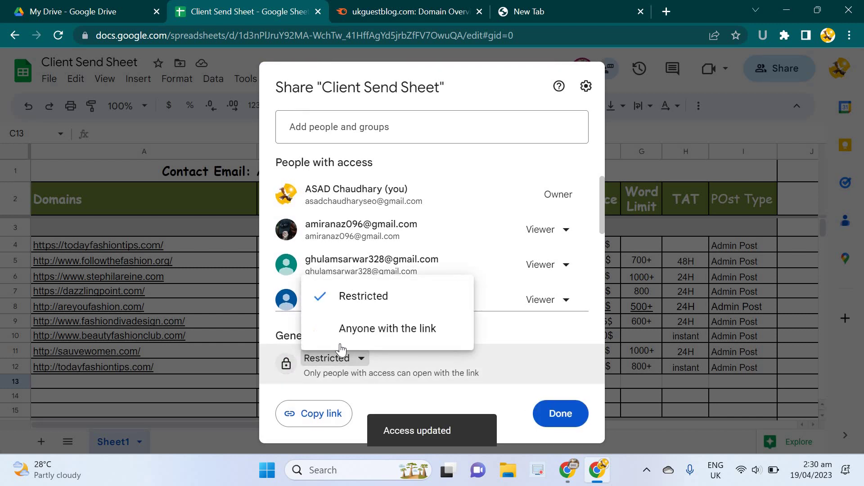
pyautogui.click(410, 343)
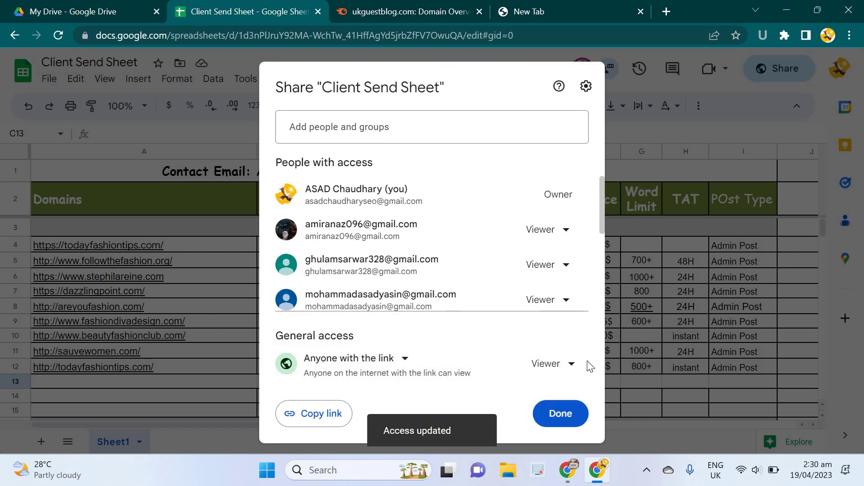
pyautogui.click(572, 365)
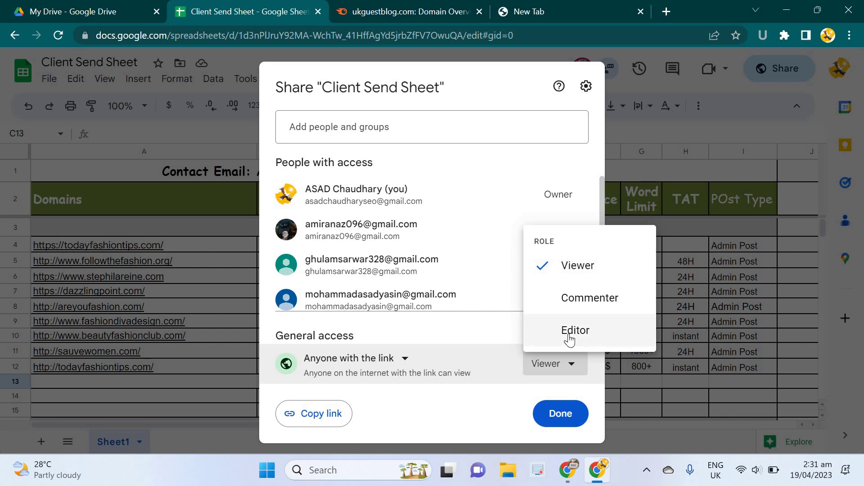
pyautogui.click(561, 266)
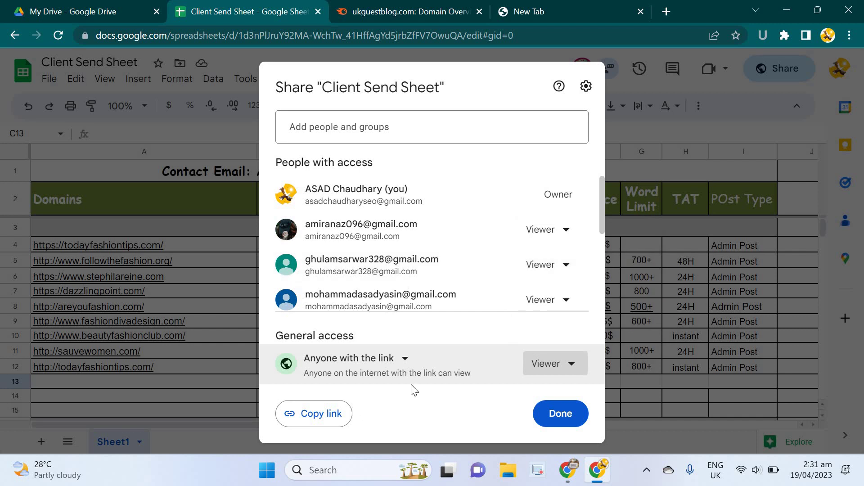
# - Copy the share link of Client Send Sheet and close its sharing settings
pyautogui.click(316, 414)
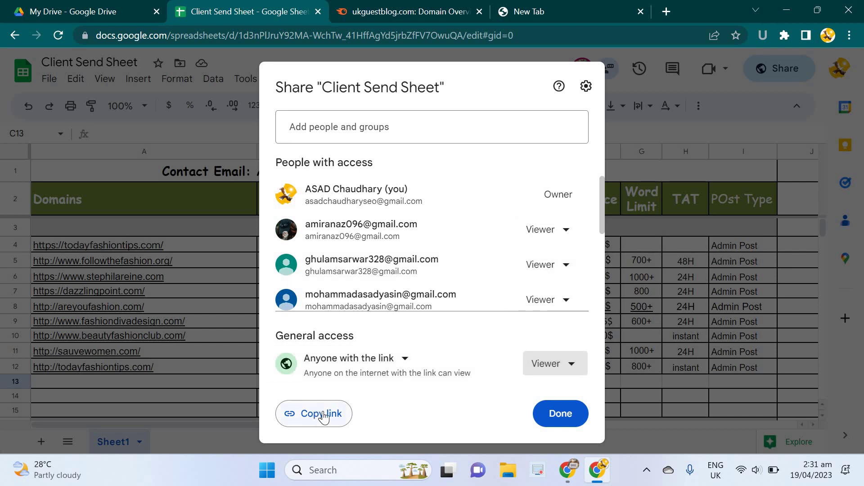
pyautogui.click(574, 411)
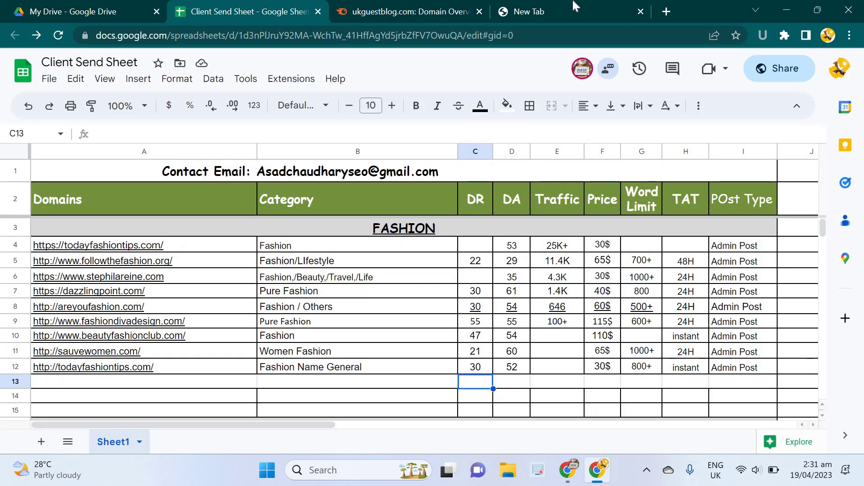
# - Switch to the recipient account's browser window and open the most recent Messenger conversation on Facebook
pyautogui.click(568, 5)
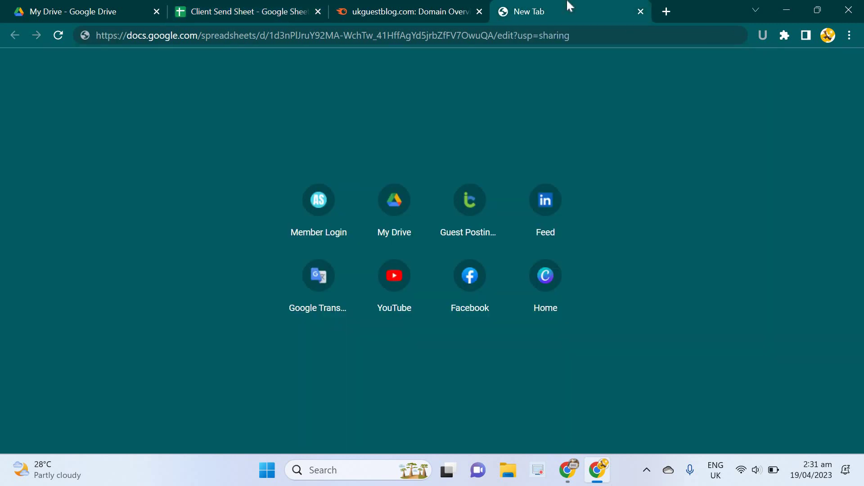
pyautogui.click(420, 4)
pyautogui.click(108, 3)
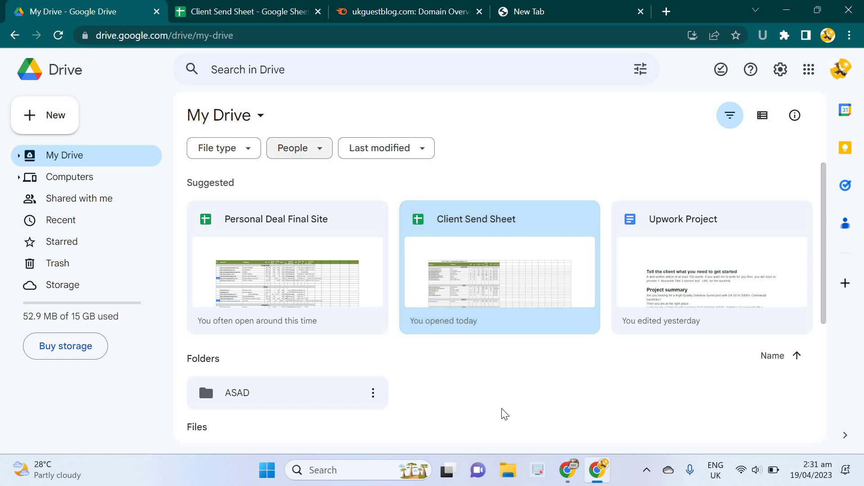
pyautogui.click(576, 466)
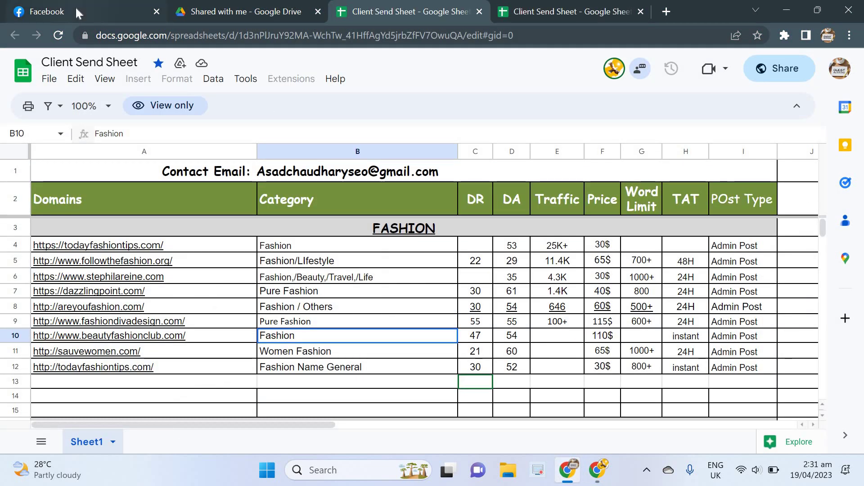
pyautogui.moveTo(76, 7)
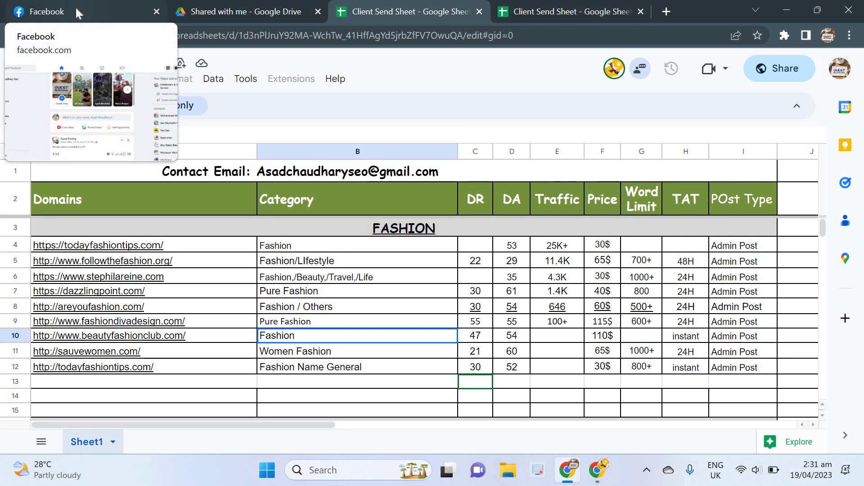
pyautogui.click(76, 7)
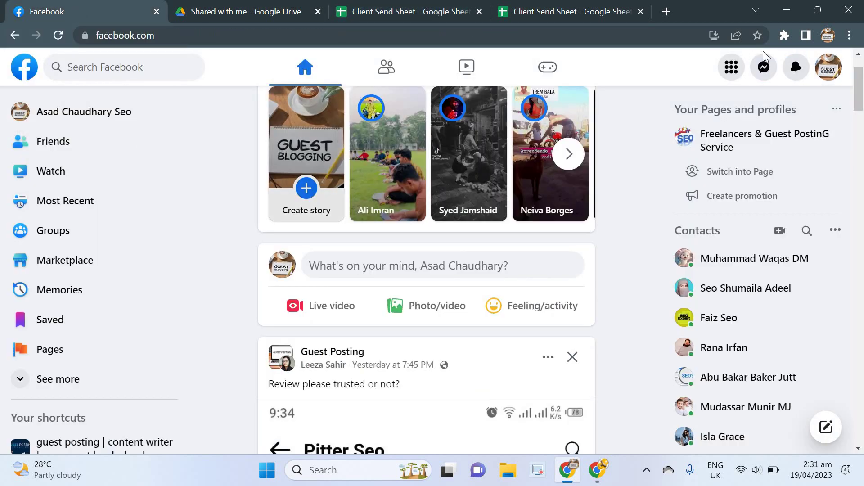
pyautogui.click(769, 65)
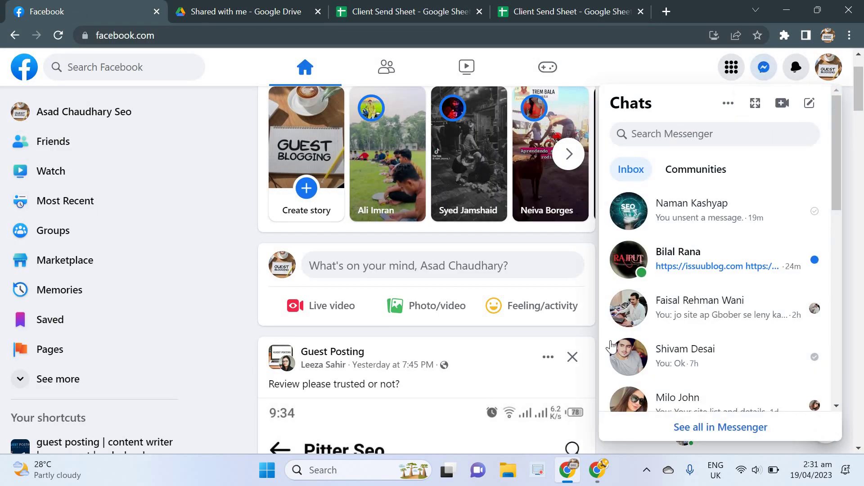
pyautogui.click(720, 219)
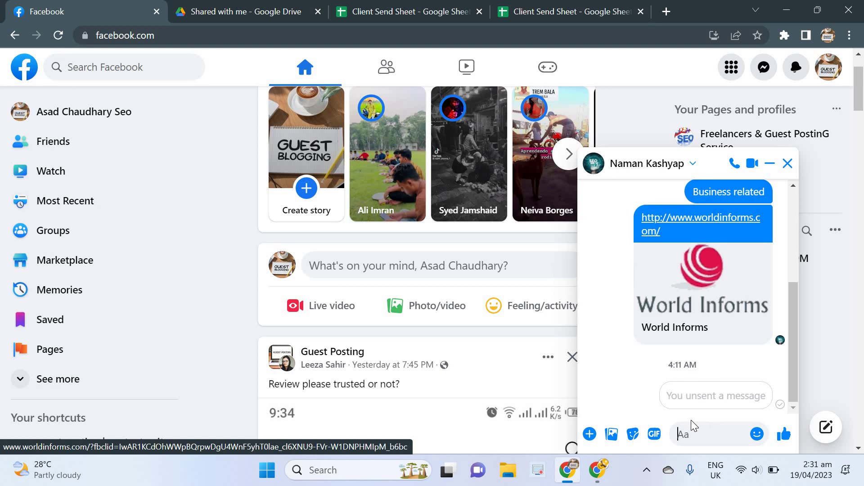
# - Paste the copied Client Send Sheet link into the open chat and send it
pyautogui.click(702, 434)
pyautogui.rightClick(702, 433)
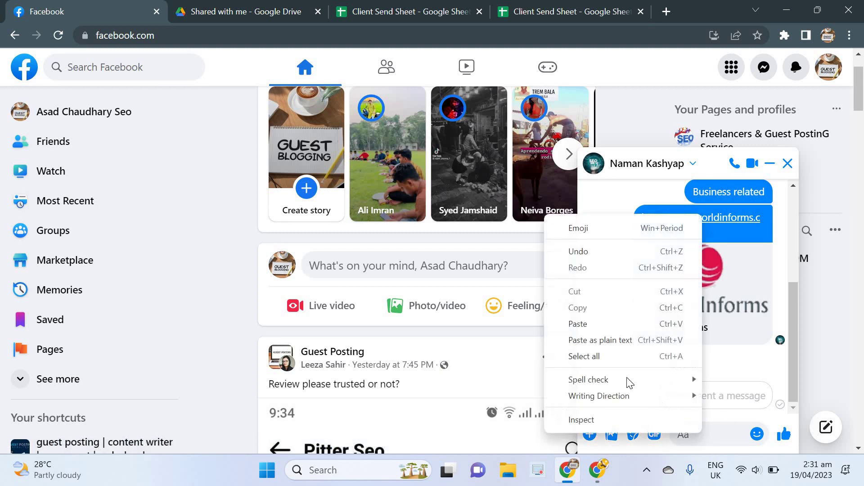
pyautogui.click(578, 324)
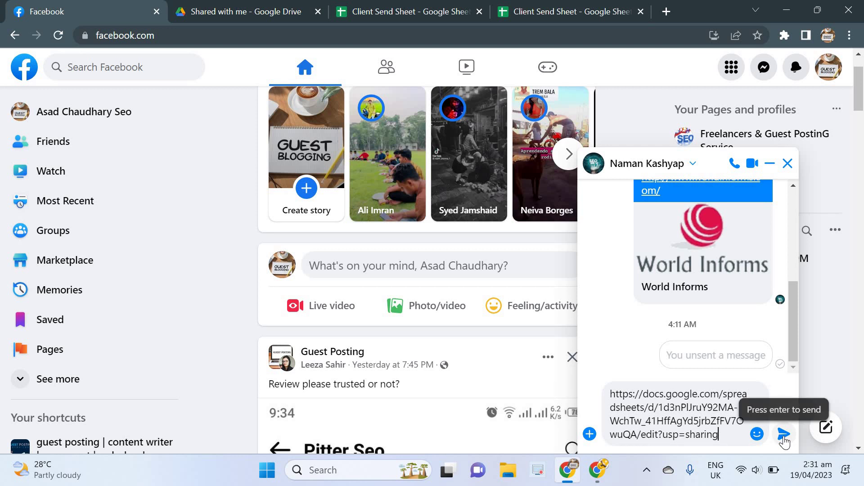
pyautogui.click(784, 435)
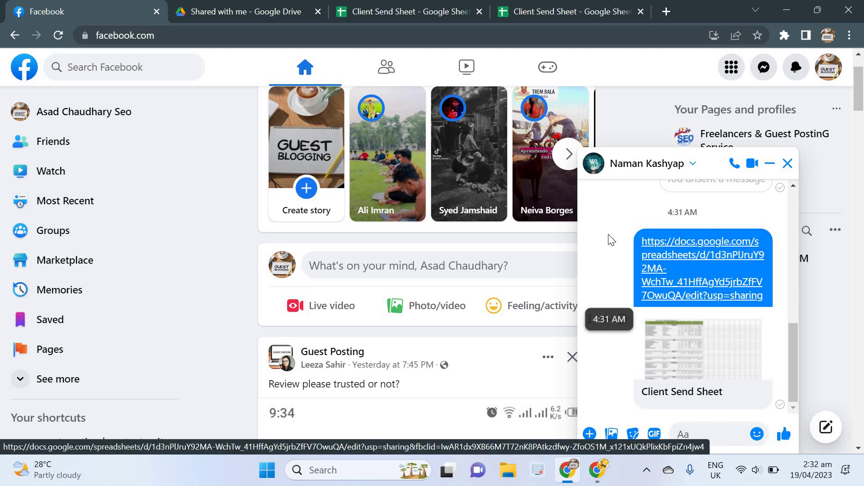
# - Open the sheet from the link sent in the chat and check it by selecting cells in the Category column
pyautogui.click(690, 252)
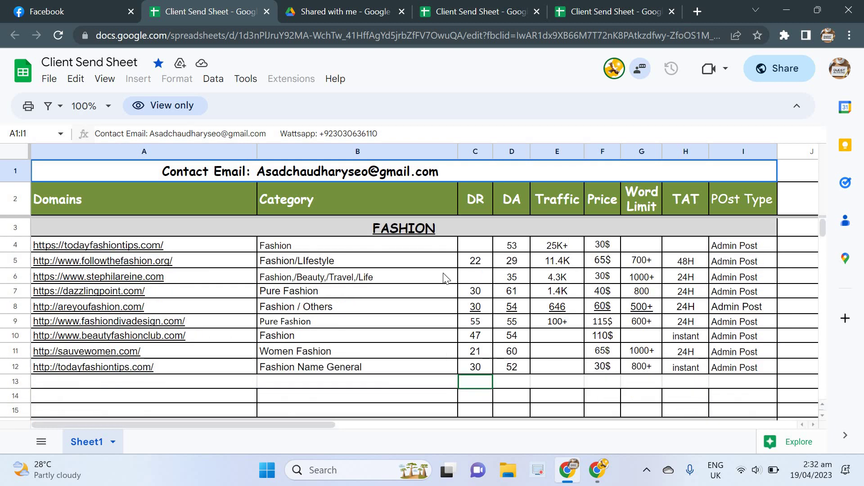
pyautogui.click(444, 277)
pyautogui.click(414, 296)
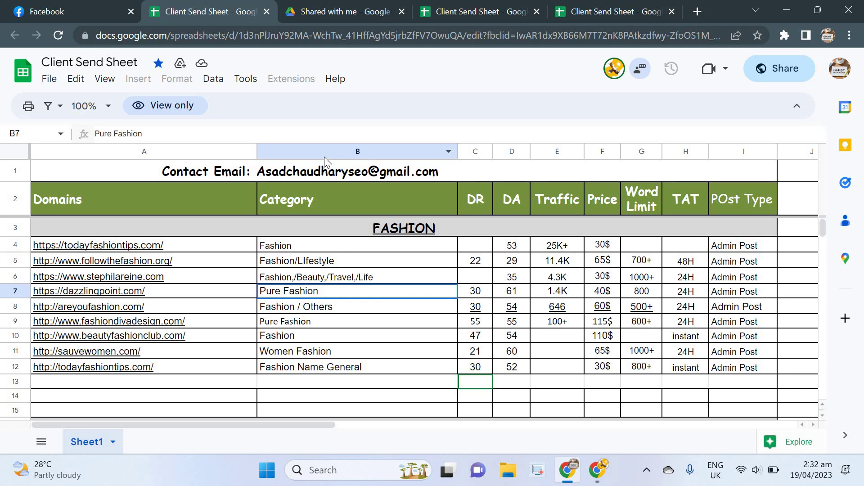
# - Close the Facebook chat and draft a public post reading "I have premium sites" with the sheet link, leaving it unpublished
pyautogui.click(89, 9)
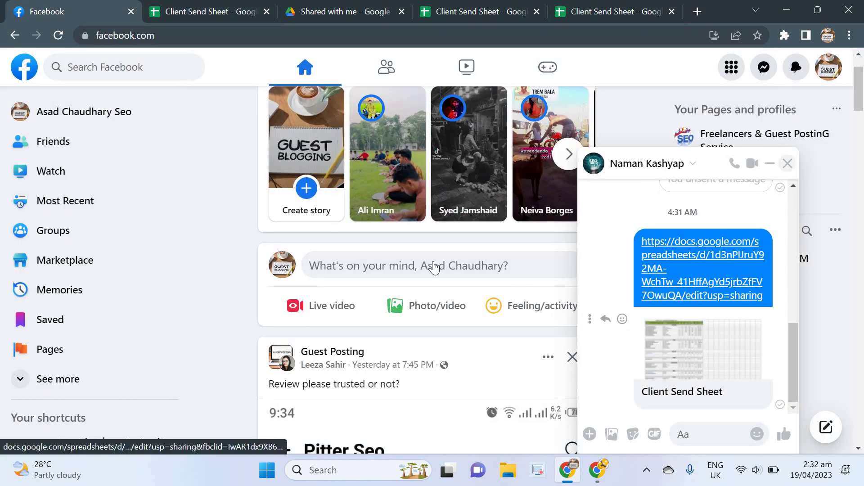
pyautogui.click(787, 164)
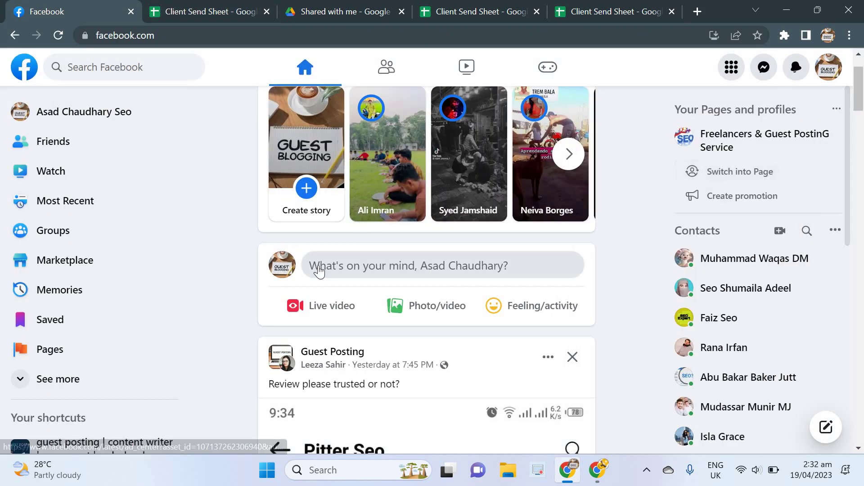
pyautogui.click(436, 266)
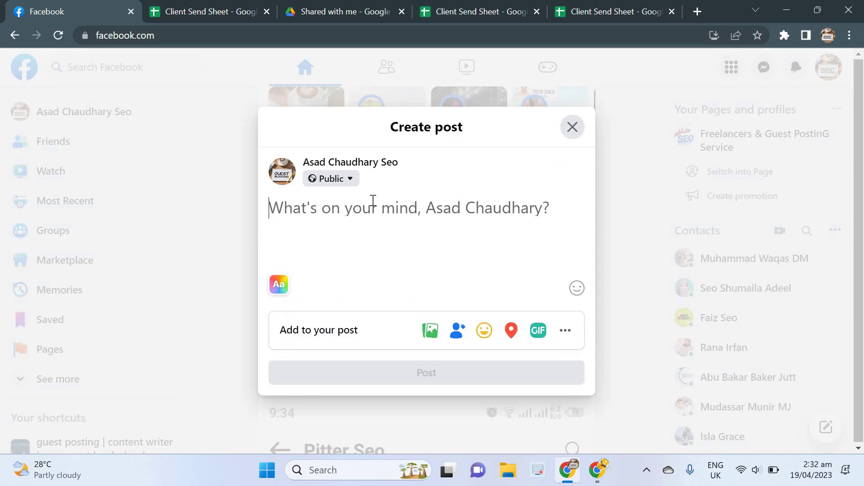
pyautogui.write('I')
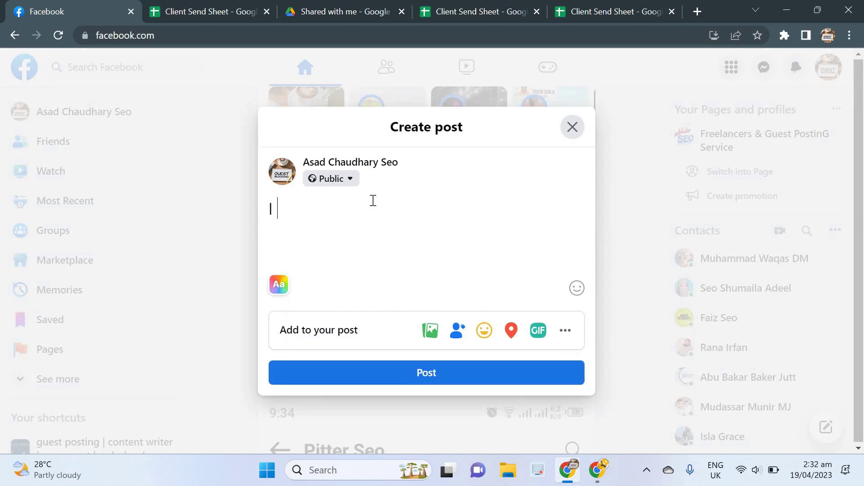
pyautogui.write(' have premi')
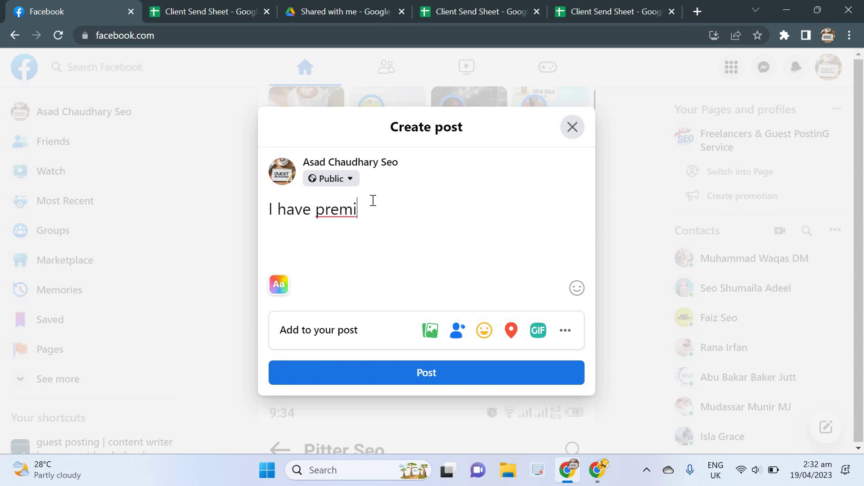
pyautogui.write('um site')
pyautogui.hotkey('ctrl', 'v')
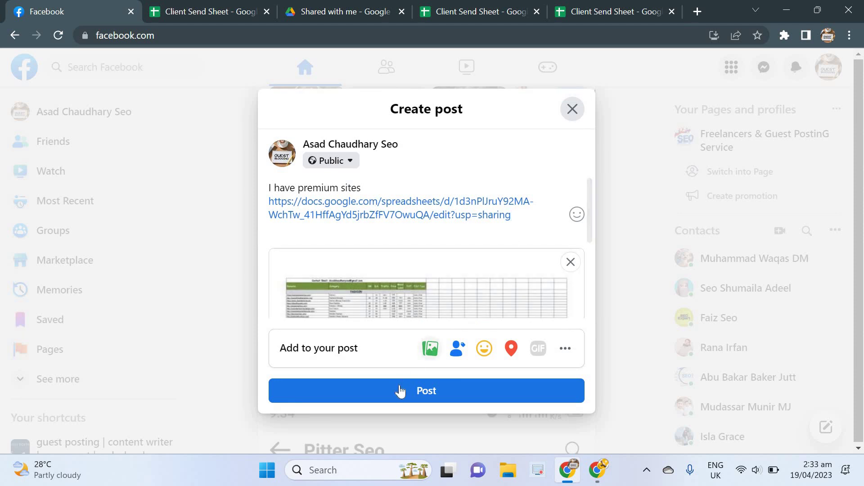
pyautogui.moveTo(443, 269)
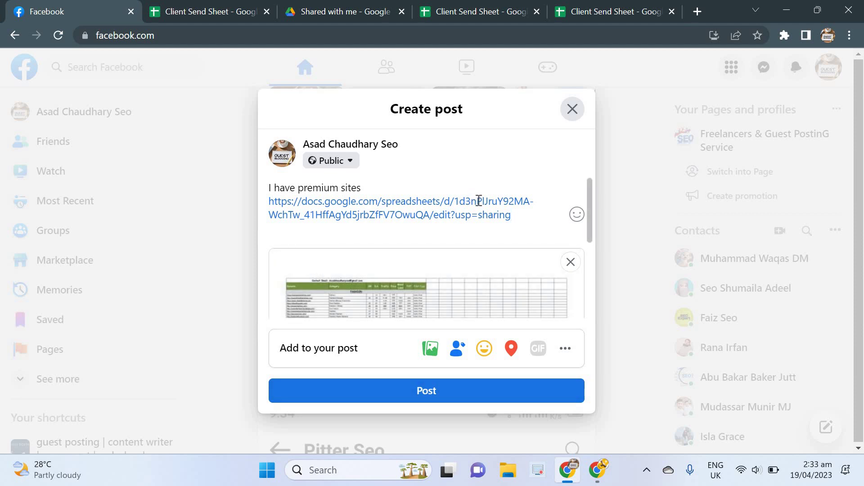
pyautogui.click(573, 110)
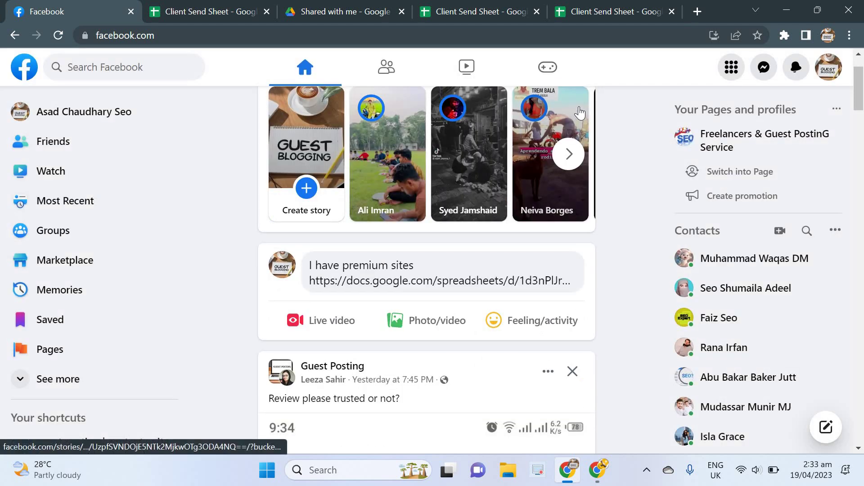
# - Return to the Client Send Sheet opened from the chat and examine its view-only Fashion section, selecting B14, D13 and F13
pyautogui.click(202, 10)
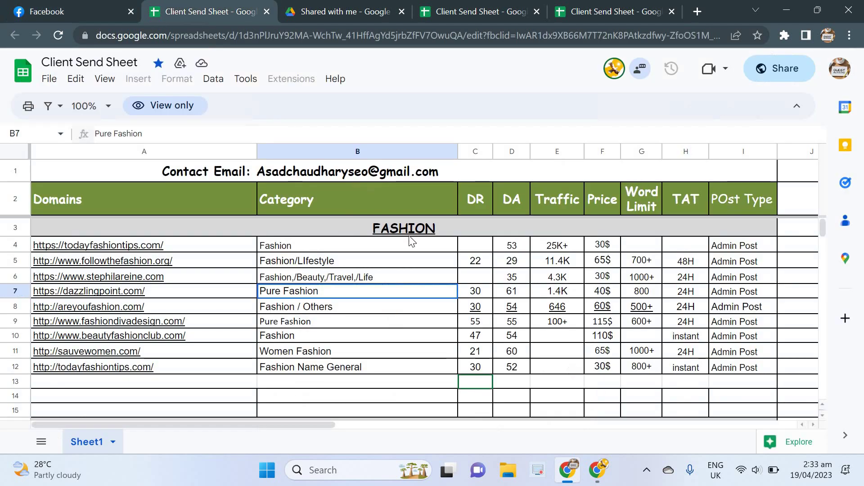
pyautogui.click(416, 398)
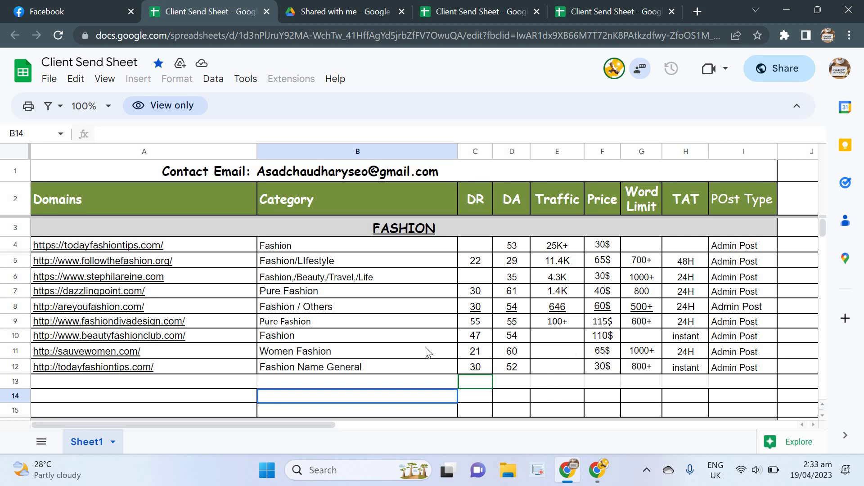
pyautogui.click(517, 385)
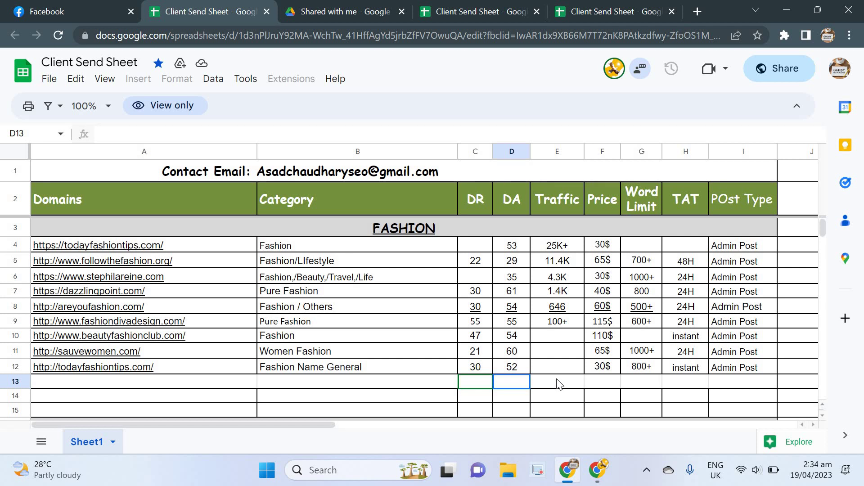
pyautogui.click(617, 386)
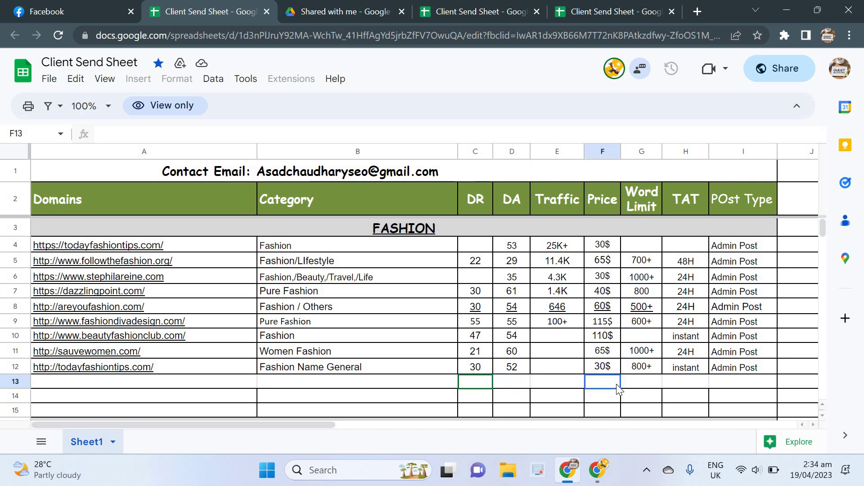